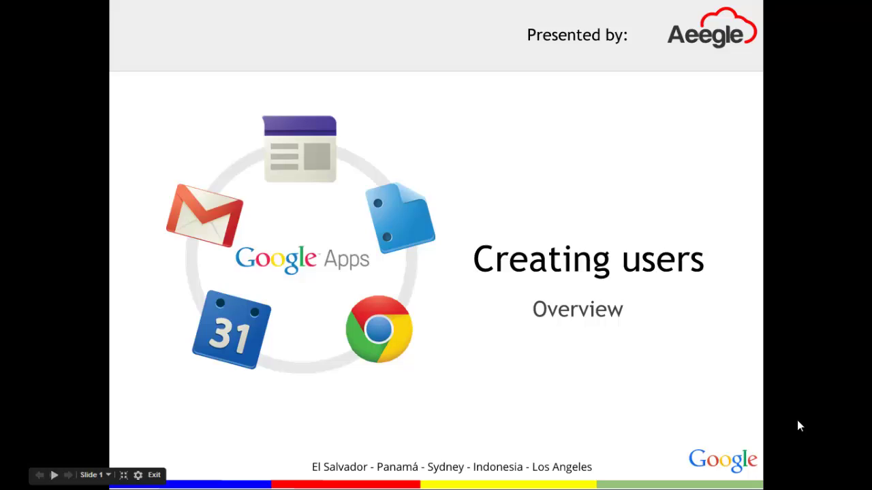
- Switch to the Google Admin console in the browser and open the domain's list of users
{"action": "key", "text": "alt+Tab"}
{"action": "key", "text": "alt+Tab"}
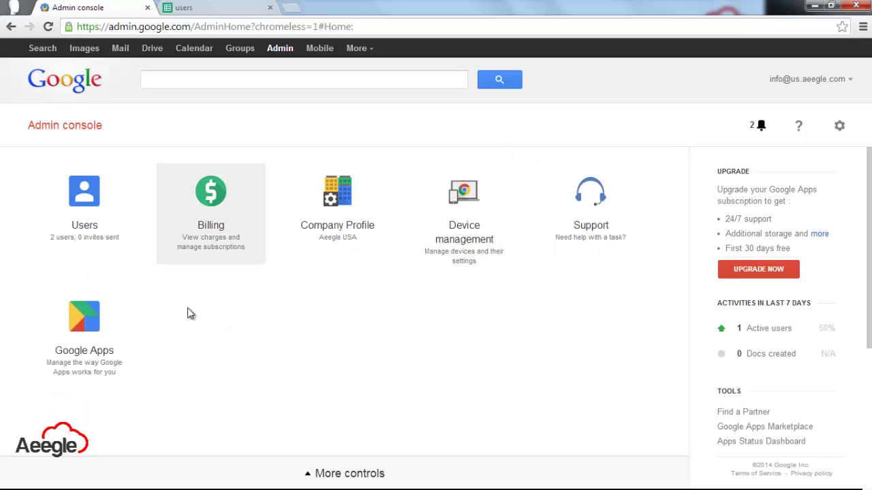
{"action": "left_click", "coordinate": [109, 212]}
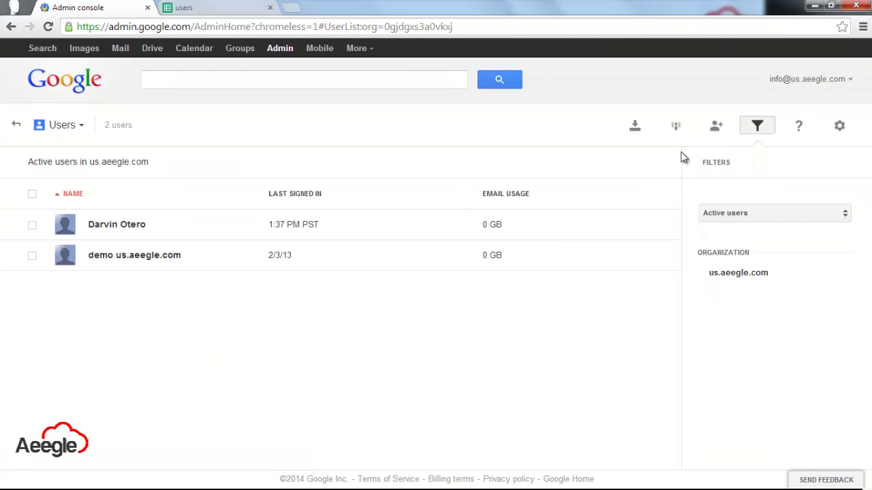
{"action": "left_click", "coordinate": [716, 128]}
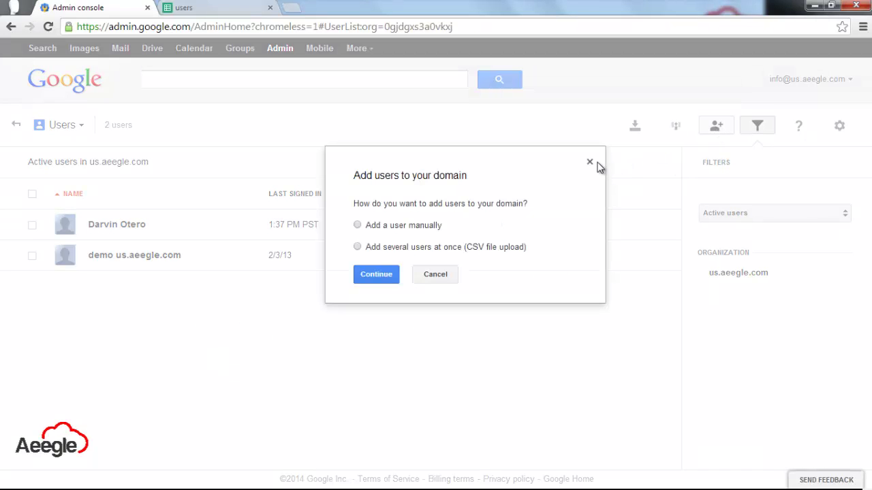
{"action": "left_click", "coordinate": [591, 163]}
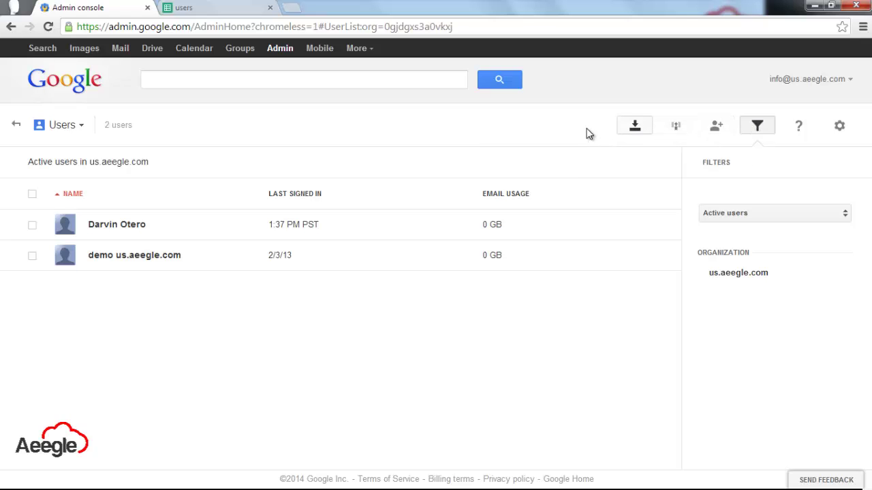
- Start adding a user manually and fill in the new user's first name, last name and primary email address
{"action": "left_click", "coordinate": [716, 130]}
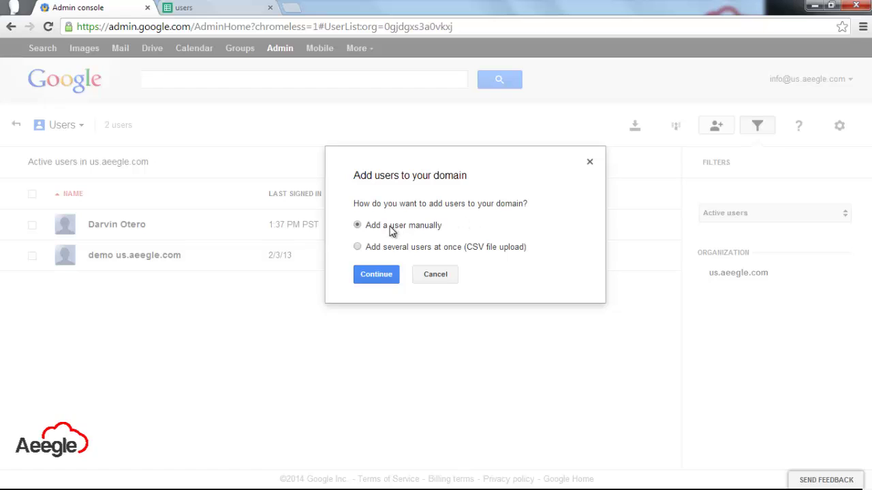
{"action": "left_click", "coordinate": [379, 275]}
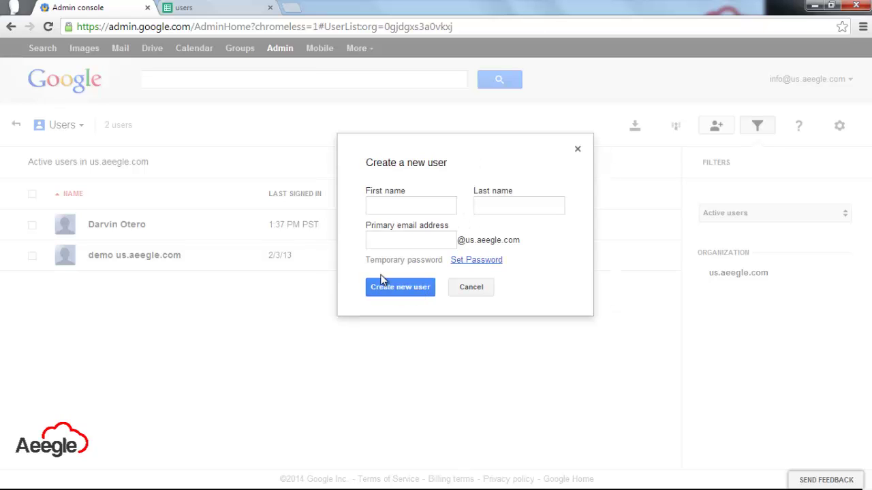
{"action": "left_click", "coordinate": [390, 212]}
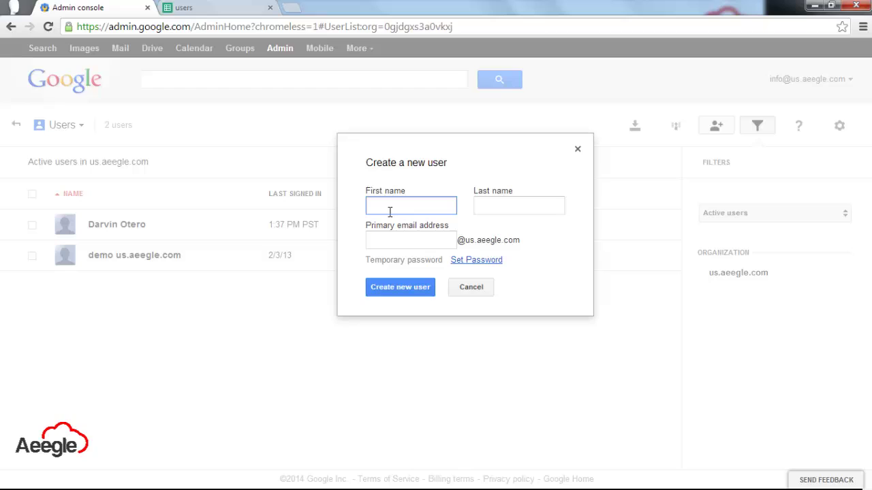
{"action": "type", "text": "Mona"}
{"action": "key", "text": "Tab"}
{"action": "type", "text": "Lisa"}
{"action": "key", "text": "Tab"}
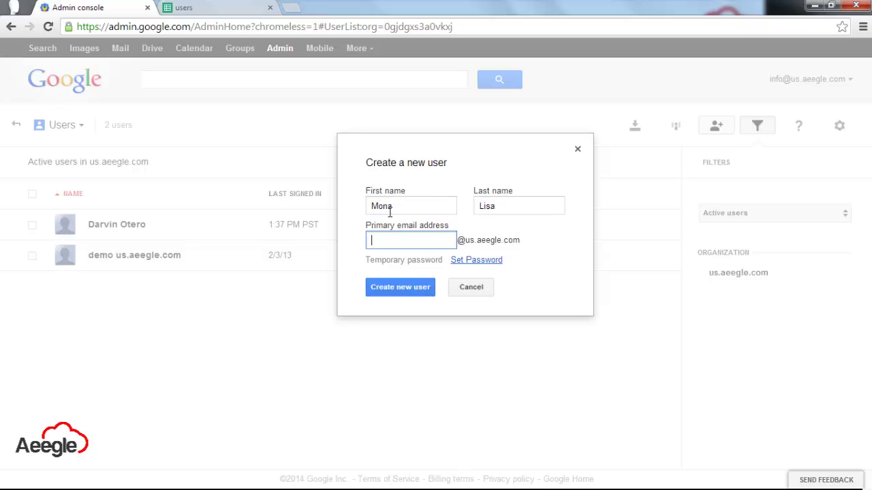
{"action": "type", "text": "monalisa"}
{"action": "left_click", "coordinate": [512, 250]}
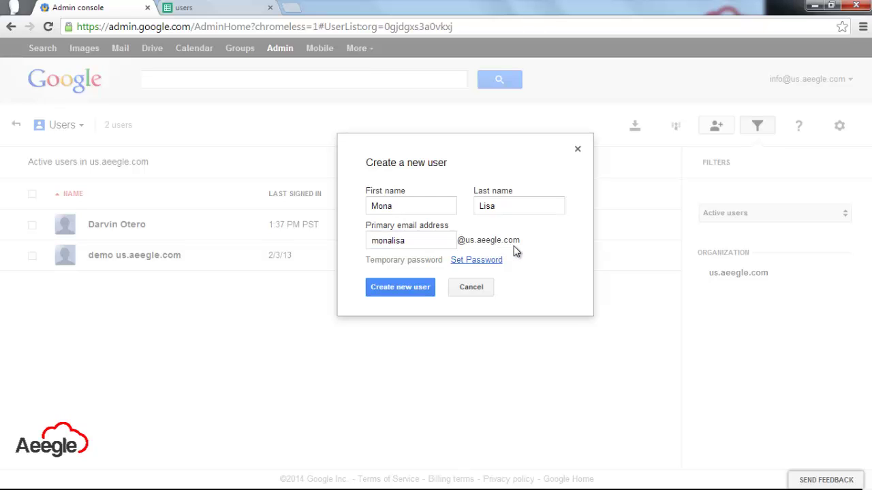
- Replace the temporary password with a custom one by entering and re-entering the new user's password
{"action": "left_click", "coordinate": [487, 264]}
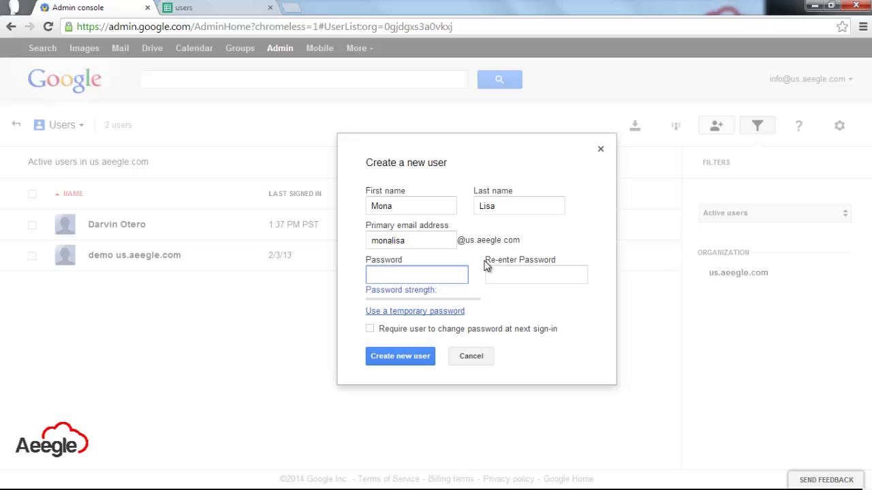
{"action": "type", "text": "••••••••"}
{"action": "key", "text": "Tab"}
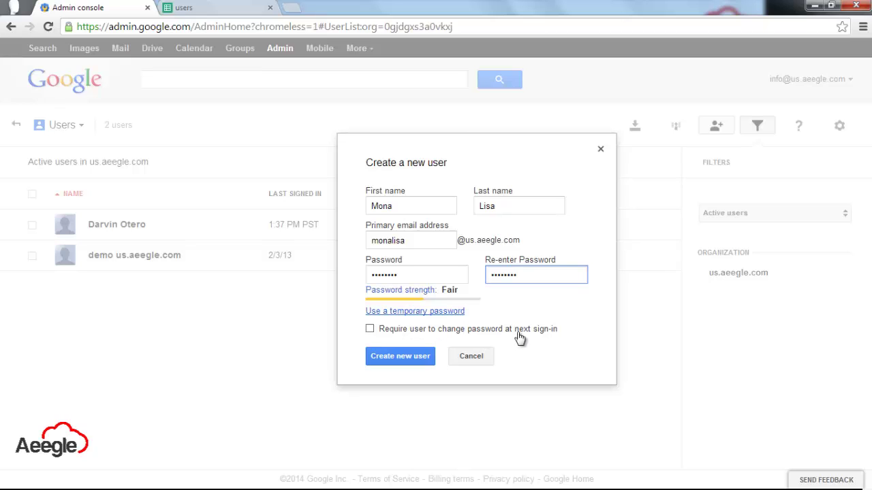
- Require the user to change the password at next sign-in and finish creating the account
{"action": "left_click", "coordinate": [370, 330]}
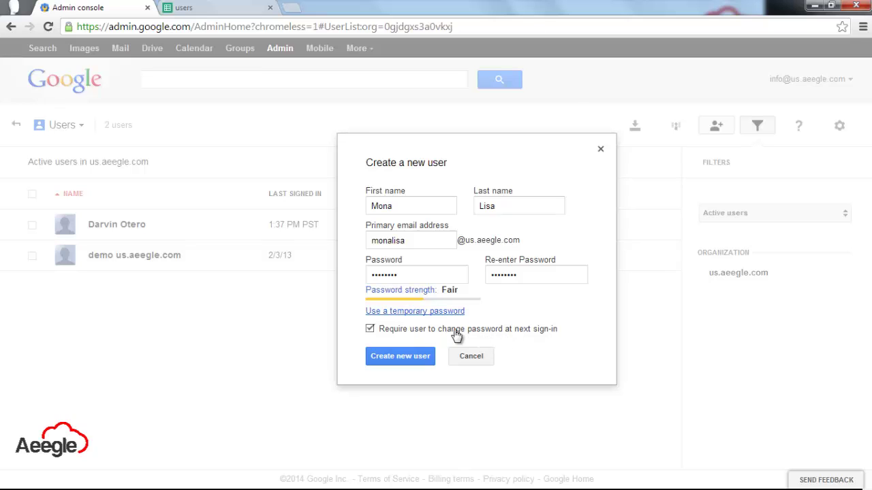
{"action": "left_click", "coordinate": [402, 361]}
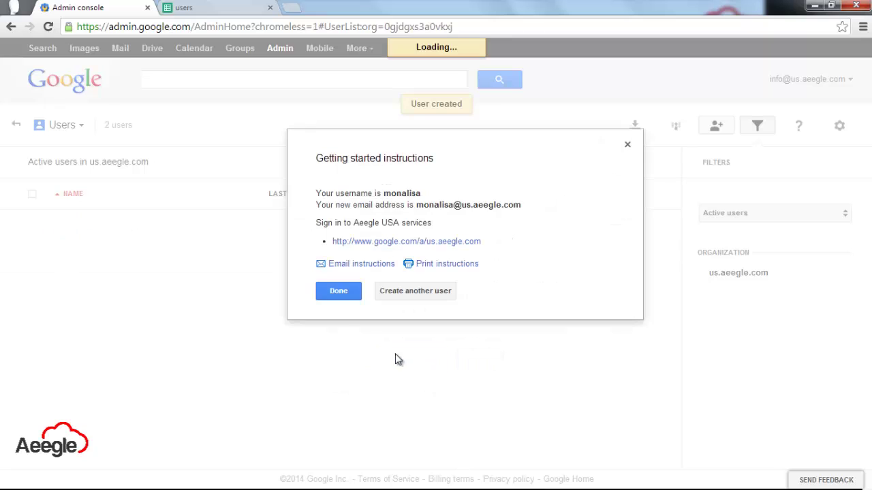
{"action": "left_click", "coordinate": [344, 299]}
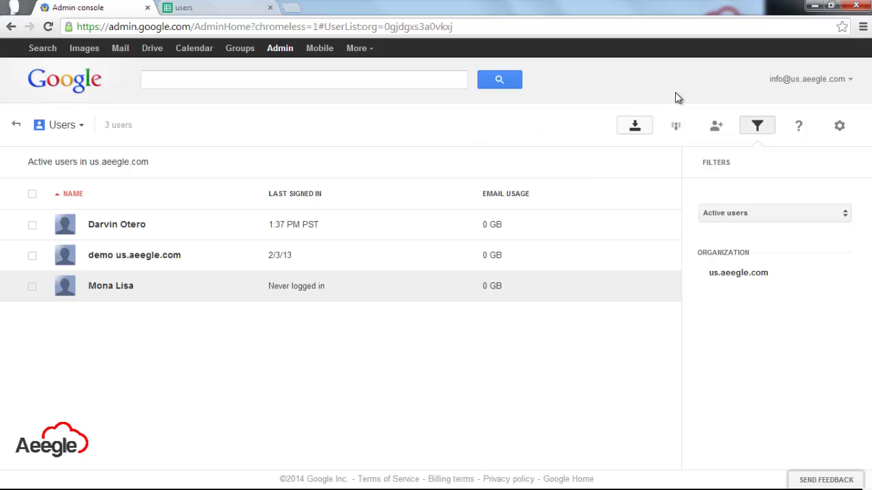
- Choose to add several users at once by CSV file upload and continue to the bulk account update
{"action": "left_click", "coordinate": [715, 126]}
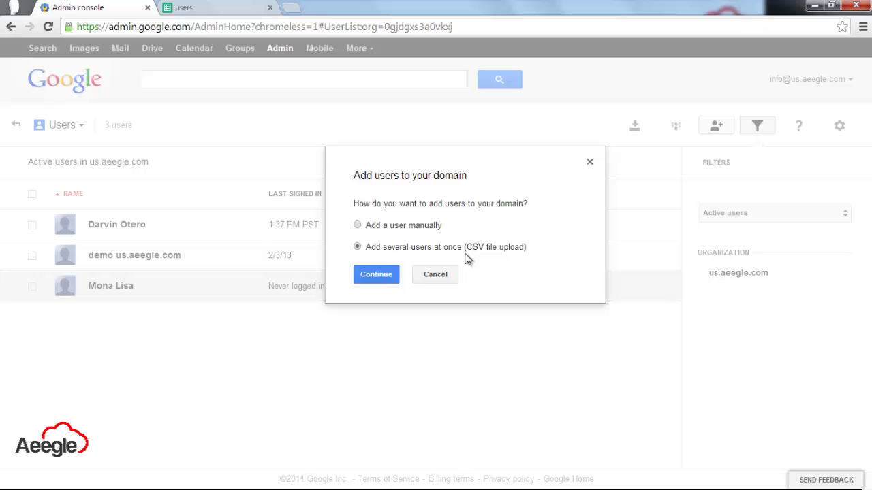
{"action": "left_click_drag", "start_coordinate": [466, 248], "coordinate": [522, 251]}
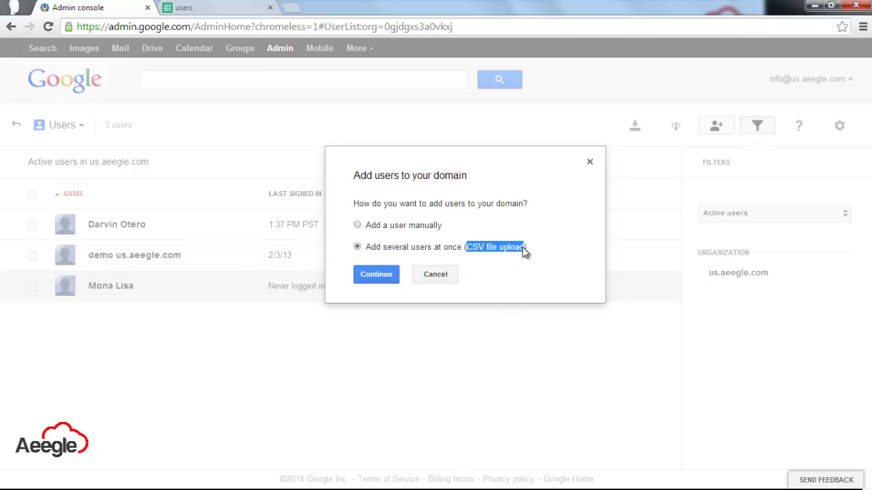
{"action": "left_click", "coordinate": [523, 251]}
{"action": "left_click", "coordinate": [378, 275]}
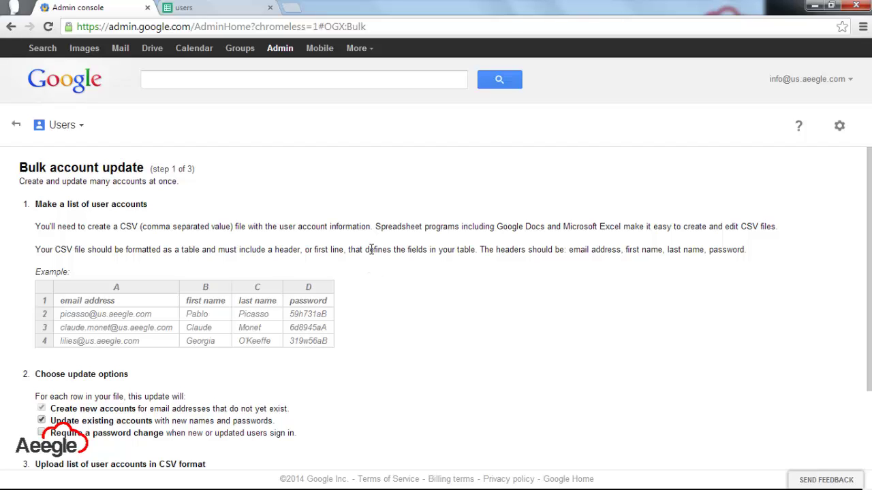
- Compare the users spreadsheet's email address, first name, last name and password headers with the bulk update example
{"action": "left_click", "coordinate": [215, 13]}
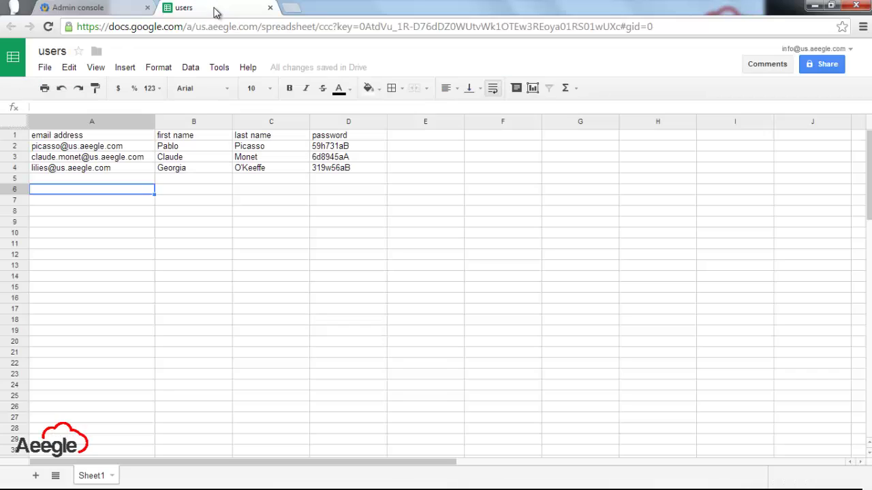
{"action": "left_click", "coordinate": [84, 136]}
{"action": "left_click", "coordinate": [93, 6]}
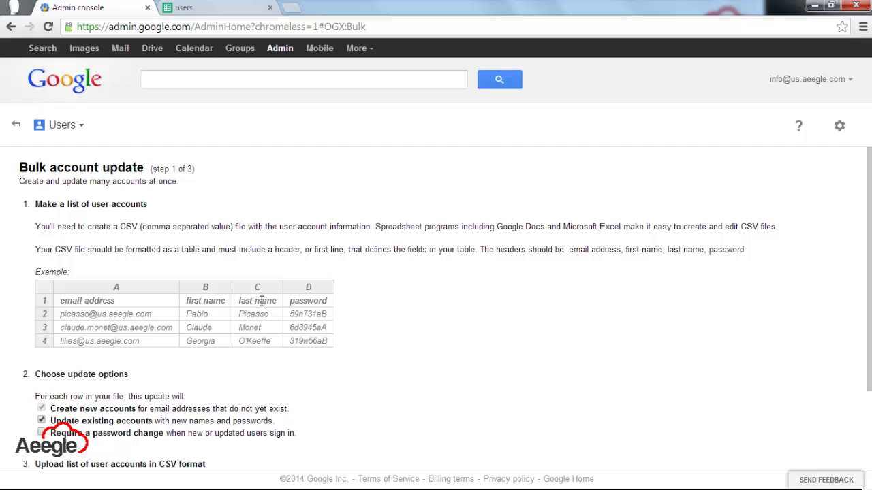
{"action": "left_click", "coordinate": [227, 5]}
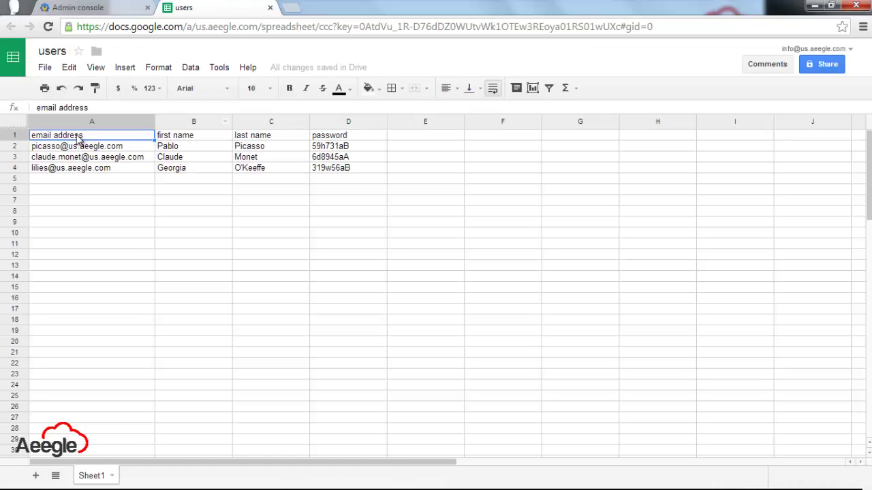
{"action": "left_click", "coordinate": [204, 139]}
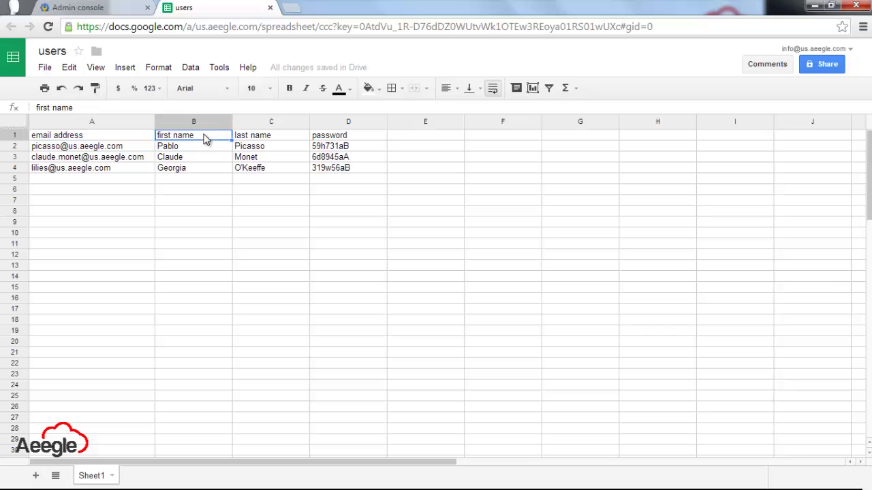
{"action": "left_click", "coordinate": [286, 141]}
{"action": "left_click", "coordinate": [345, 142]}
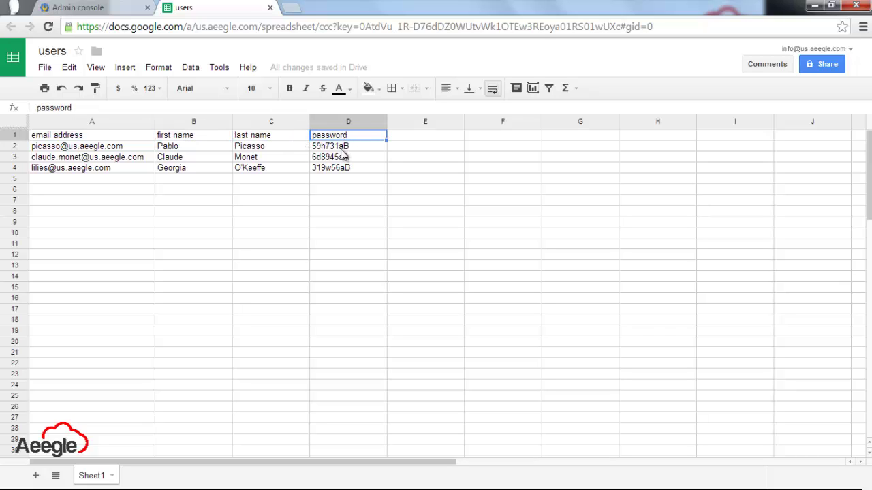
- Download the current sheet of the users spreadsheet as a comma-separated values file
{"action": "left_click", "coordinate": [44, 68]}
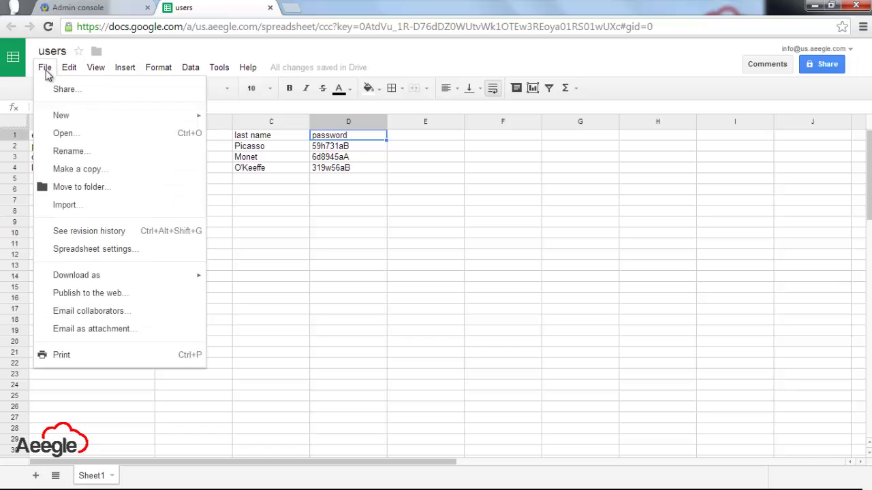
{"action": "mouse_move", "coordinate": [198, 279]}
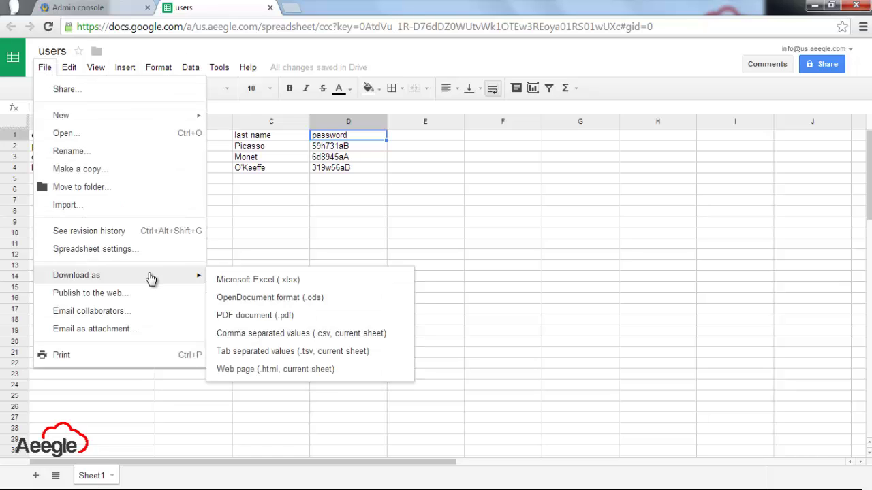
{"action": "left_click", "coordinate": [334, 335]}
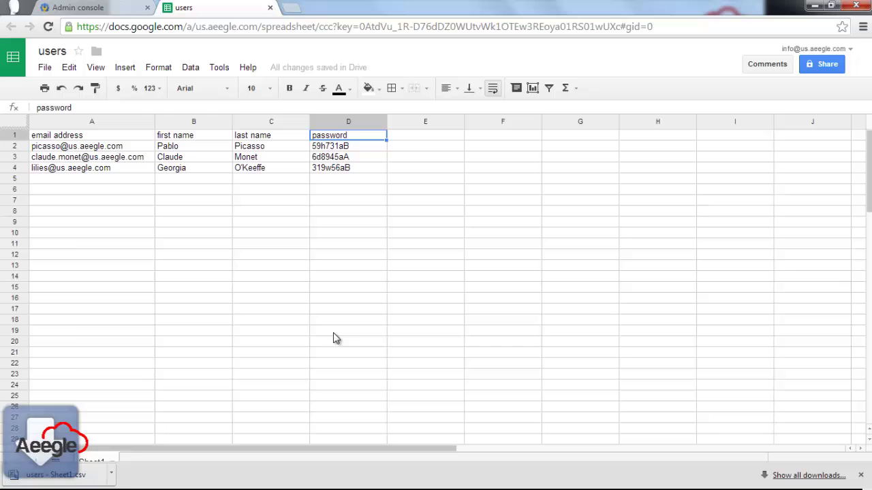
- In the Admin console's bulk account update, disable updating existing accounts and enable requiring a password change
{"action": "left_click", "coordinate": [112, 7]}
{"action": "scroll", "coordinate": [382, 311], "scroll_direction": "down", "scroll_amount": 3}
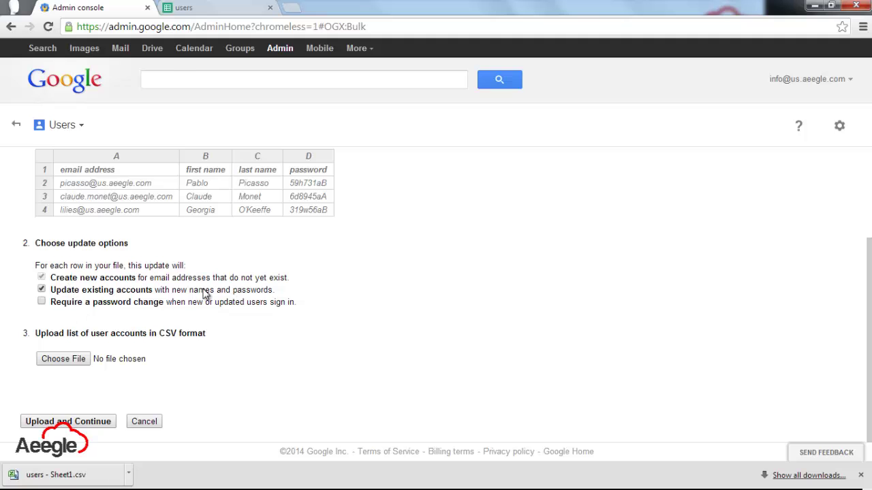
{"action": "scroll", "coordinate": [204, 295], "scroll_direction": "up", "scroll_amount": 3}
{"action": "scroll", "coordinate": [204, 295], "scroll_direction": "down", "scroll_amount": 3}
{"action": "left_click", "coordinate": [75, 308]}
- Upload users - Sheet1.csv as the list of user accounts and confirm the previewed entries
{"action": "left_click", "coordinate": [79, 359]}
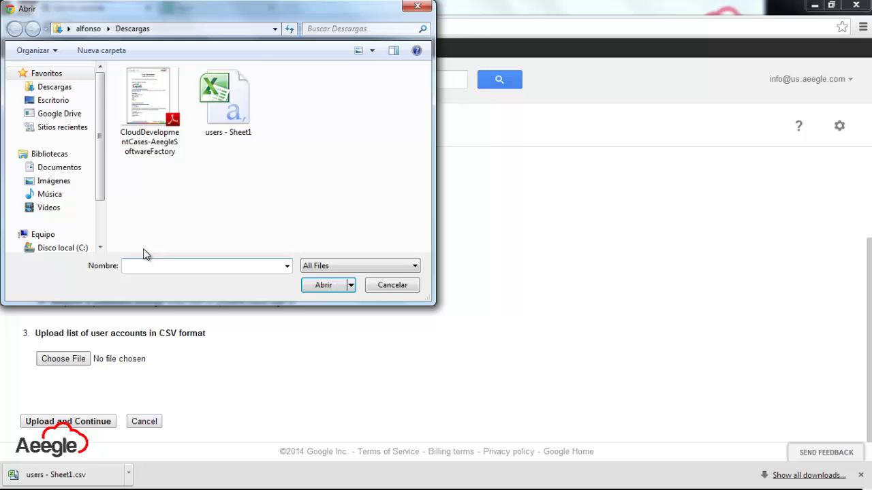
{"action": "left_click", "coordinate": [230, 116]}
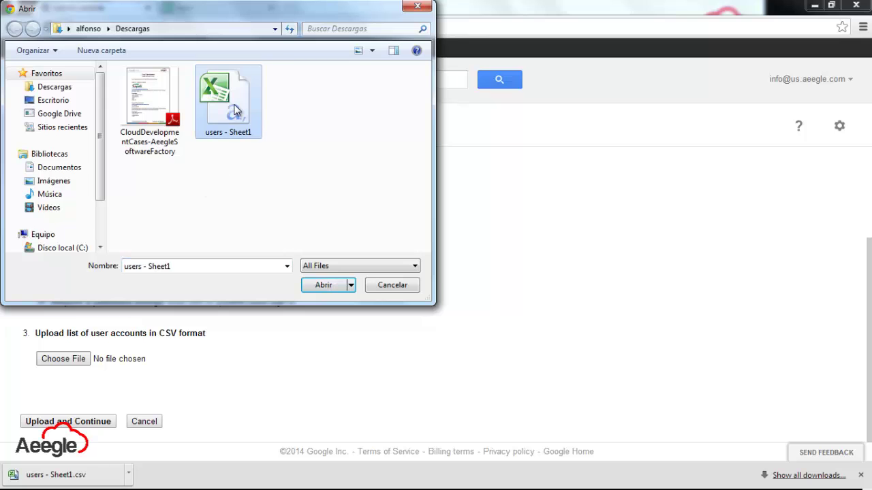
{"action": "left_click", "coordinate": [315, 286]}
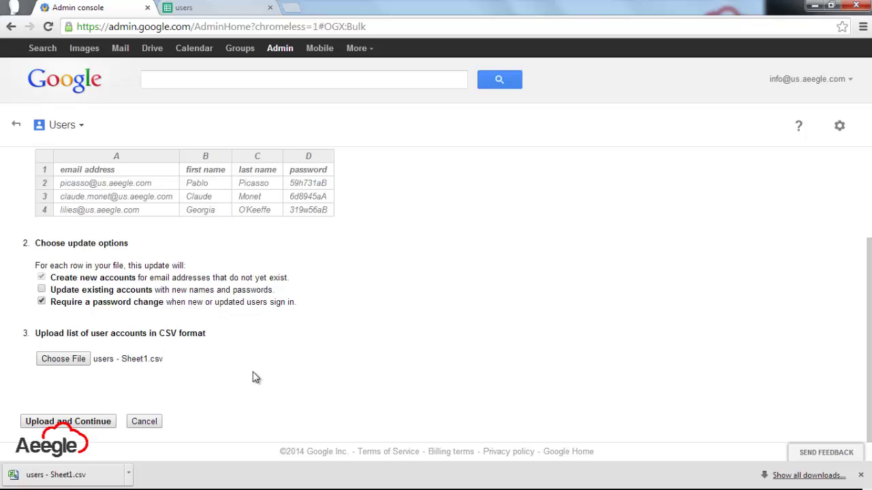
{"action": "left_click", "coordinate": [860, 475]}
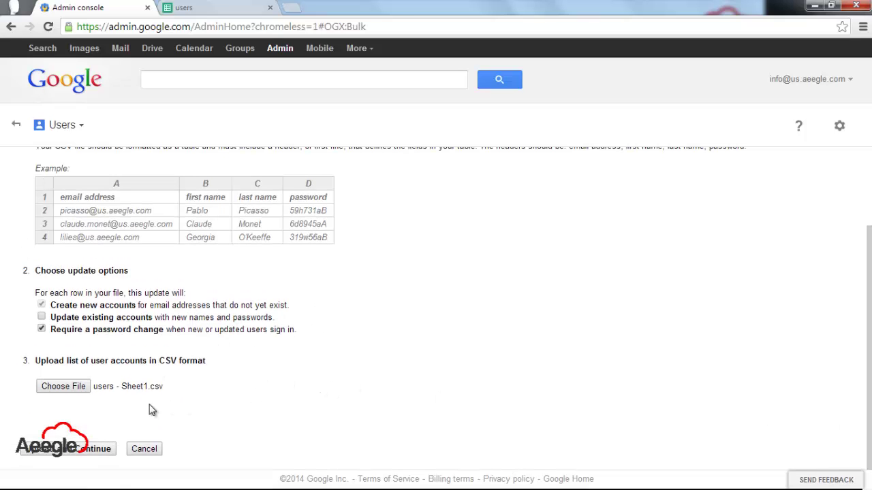
{"action": "left_click", "coordinate": [91, 450]}
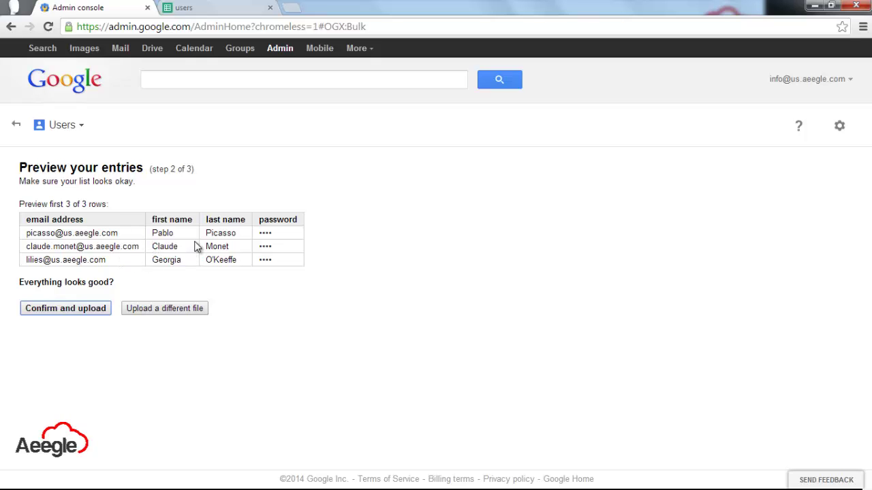
{"action": "left_click", "coordinate": [77, 313]}
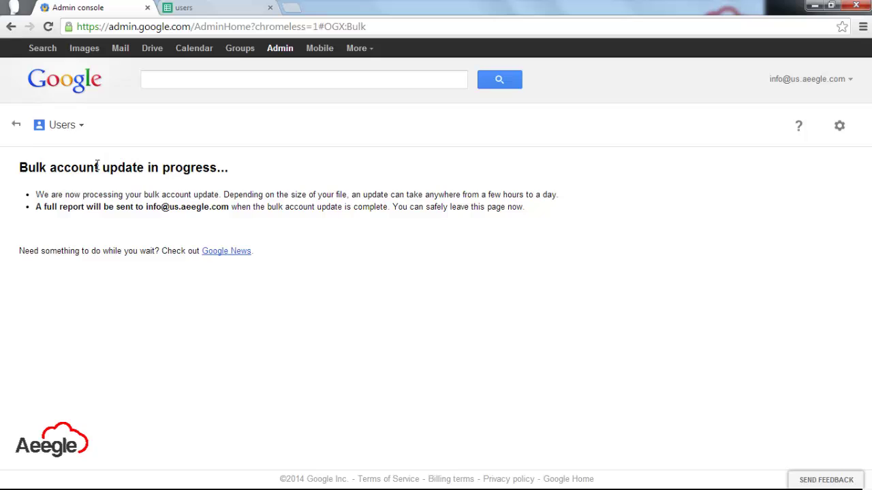
- Return to the list of users and review the options for adding users, without adding any
{"action": "left_click", "coordinate": [17, 127]}
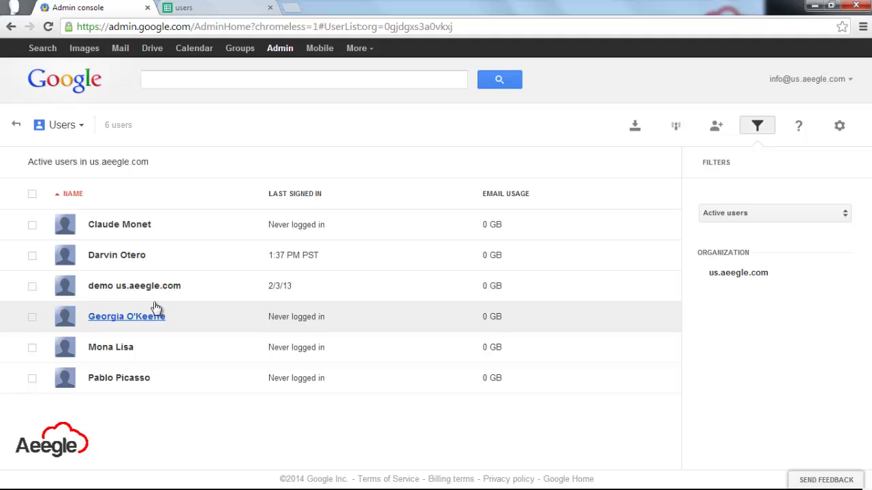
{"action": "left_click", "coordinate": [717, 127]}
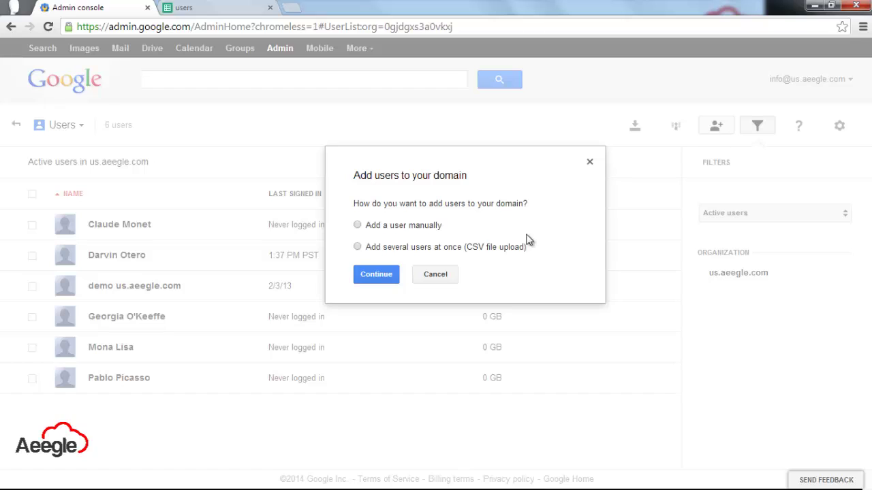
{"action": "left_click", "coordinate": [435, 274]}
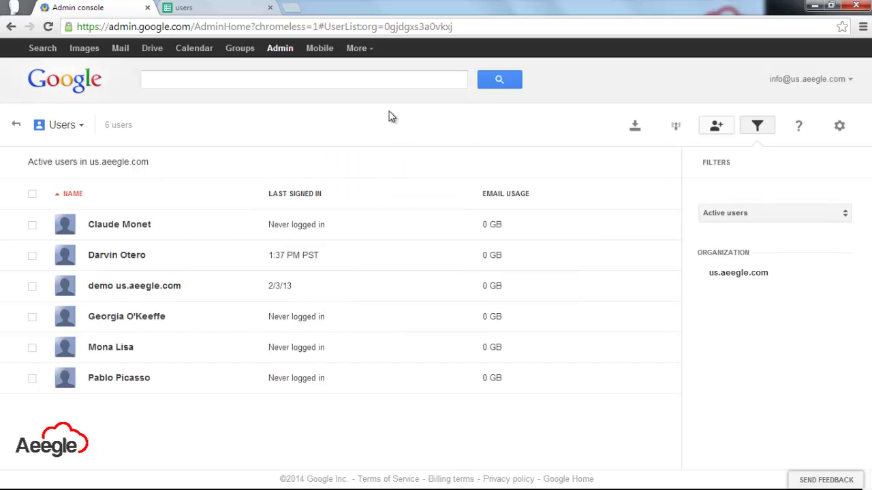